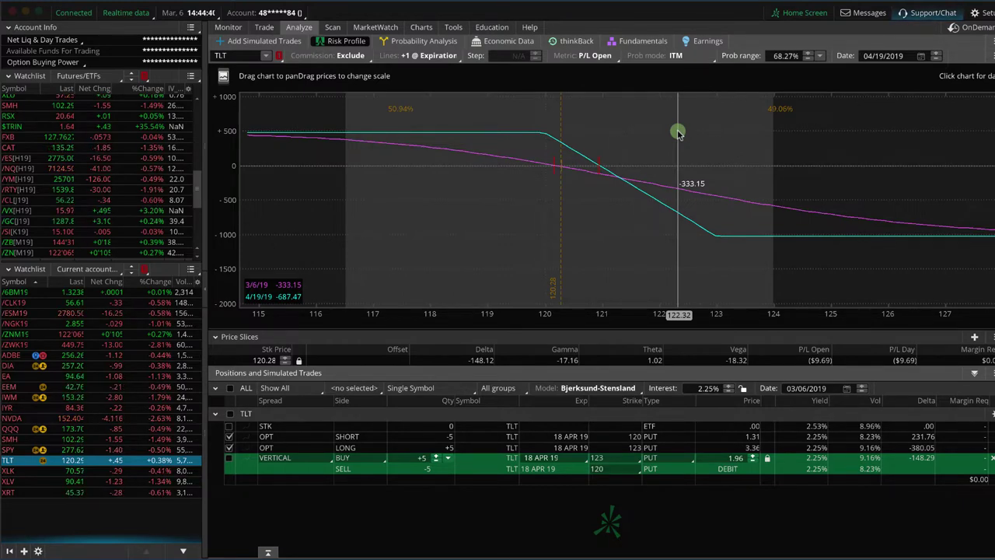
# Bring up the account's position statement and add the March, April and May delta subtotals in the calculator as 545 + 293 + 48.
pyautogui.click(228, 27)
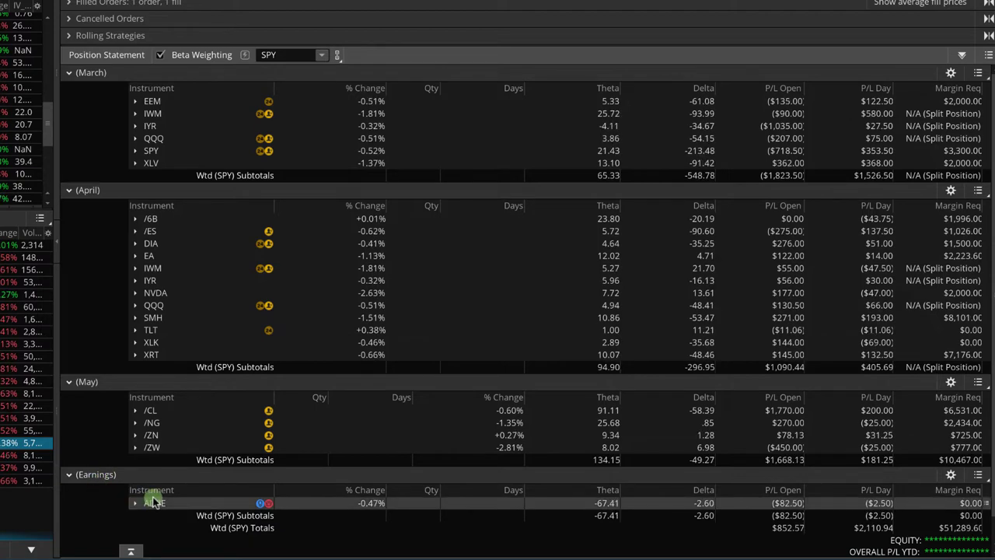
pyautogui.click(529, 547)
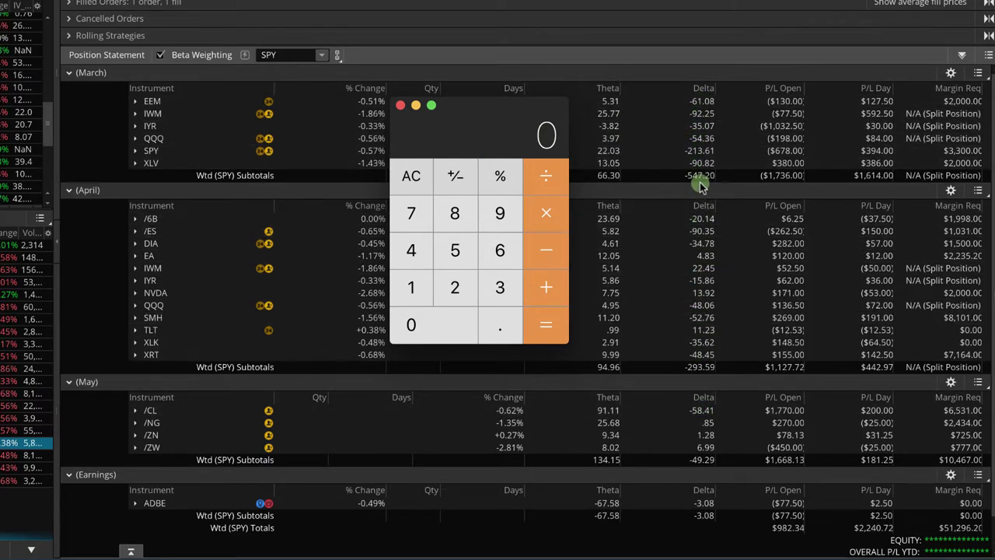
pyautogui.click(455, 250)
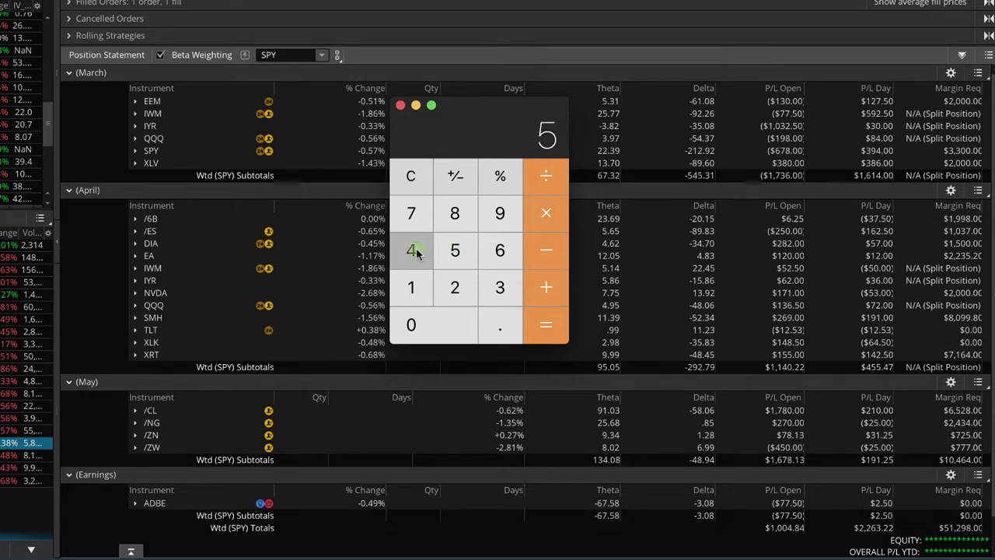
pyautogui.click(412, 250)
pyautogui.click(455, 250)
pyautogui.click(546, 287)
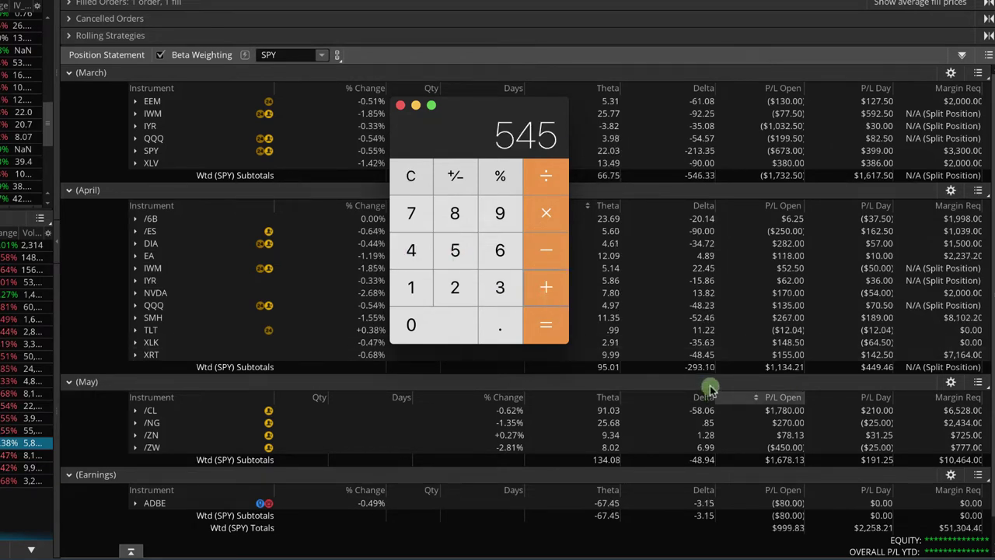
pyautogui.click(455, 286)
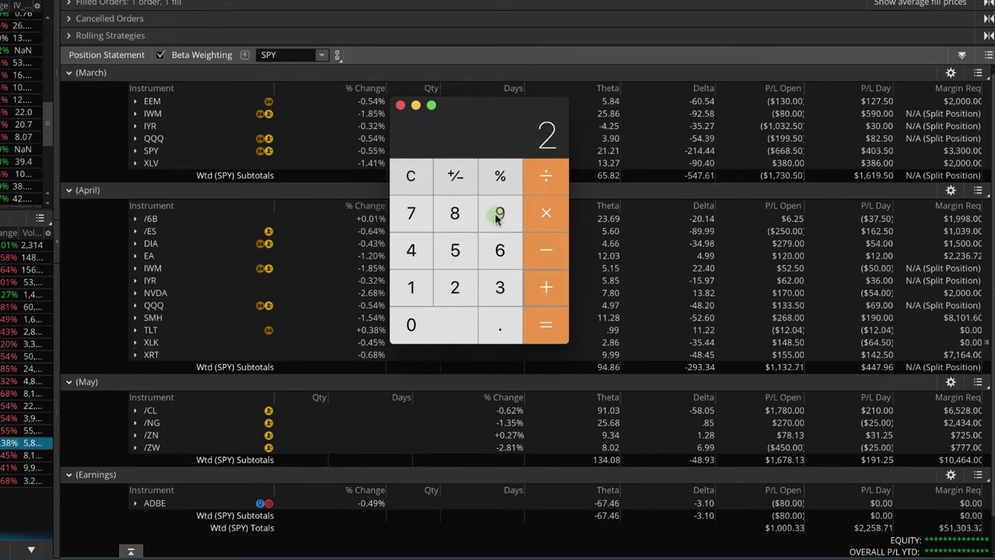
pyautogui.click(500, 213)
pyautogui.click(499, 286)
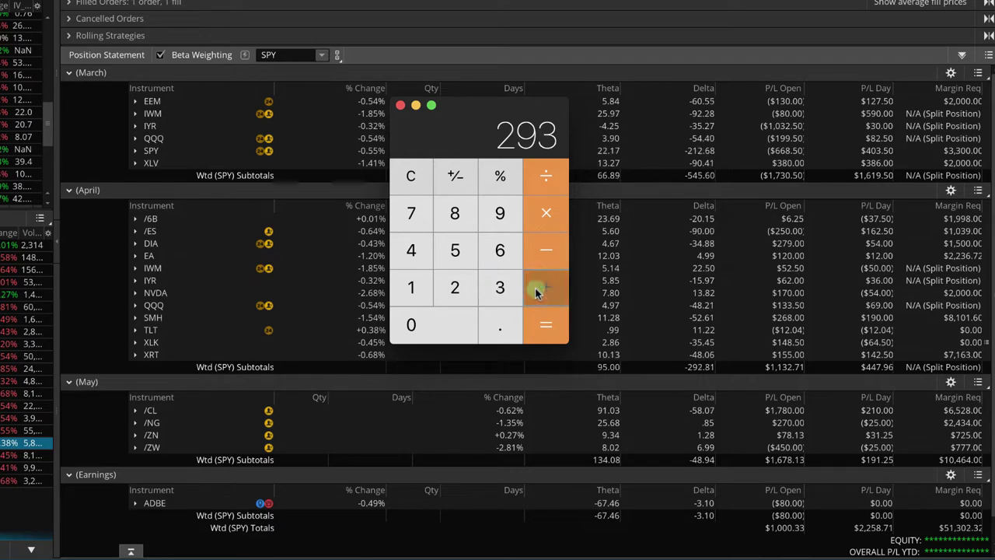
pyautogui.click(534, 287)
pyautogui.click(412, 249)
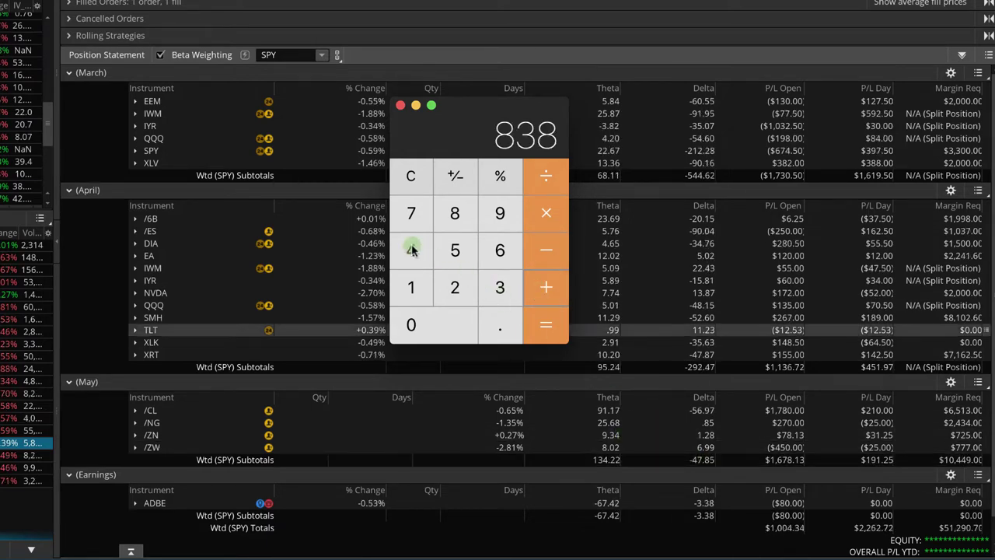
pyautogui.click(456, 214)
pyautogui.click(537, 324)
pyautogui.click(511, 183)
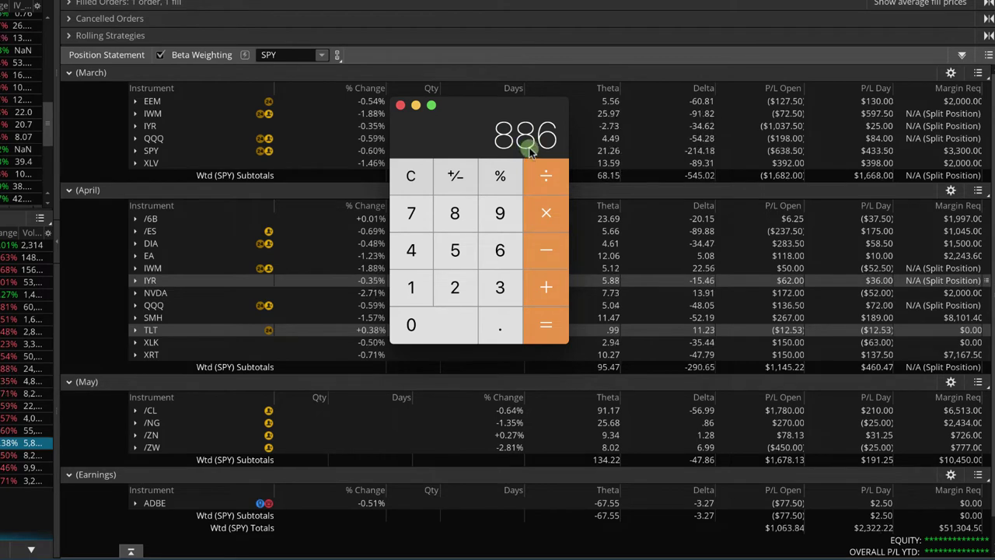
# Clear the calculator and add the March, April and May theta subtotals as 67 + 95 + 134.
pyautogui.click(411, 177)
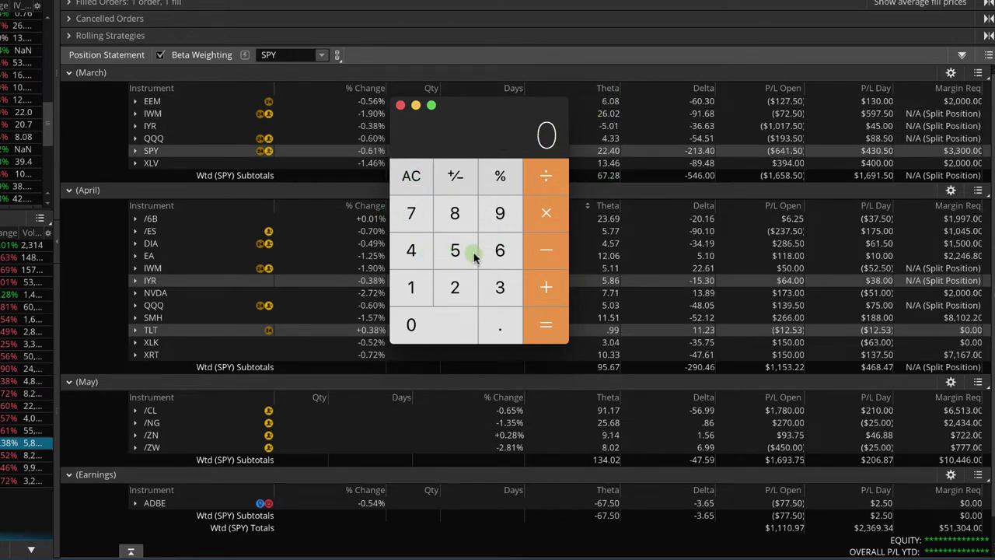
pyautogui.click(486, 249)
pyautogui.write('7')
pyautogui.click(542, 286)
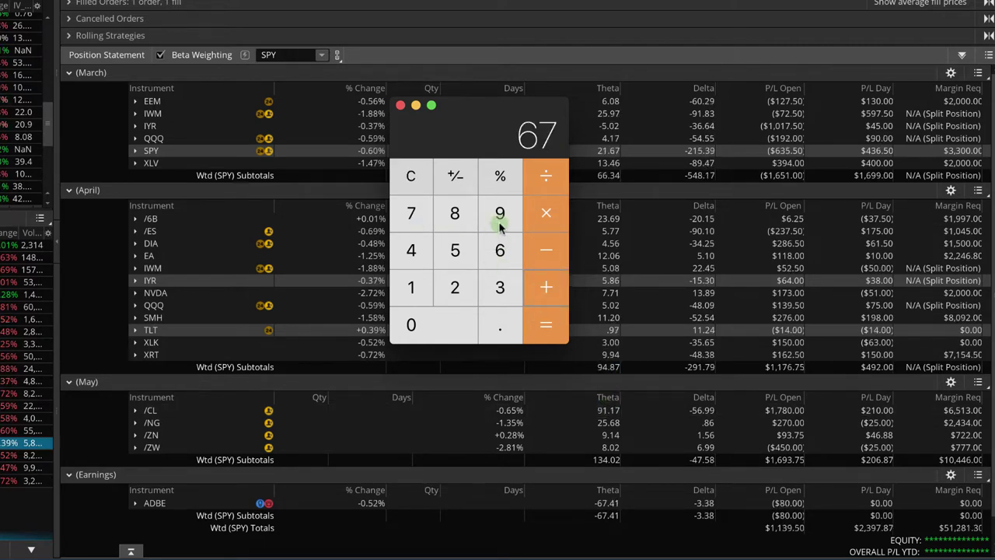
pyautogui.click(499, 213)
pyautogui.click(459, 250)
pyautogui.click(546, 288)
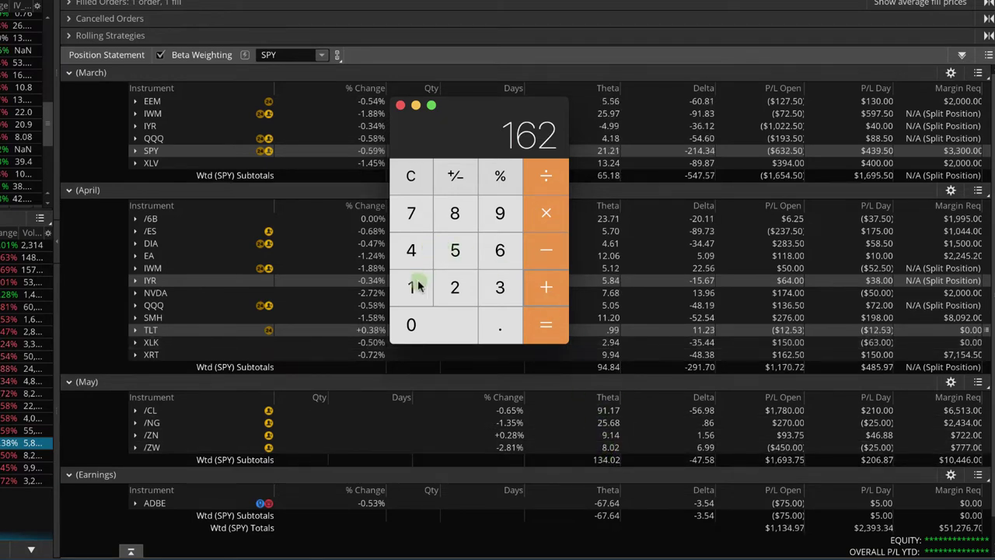
pyautogui.click(417, 286)
pyautogui.click(488, 289)
pyautogui.click(422, 252)
pyautogui.click(538, 328)
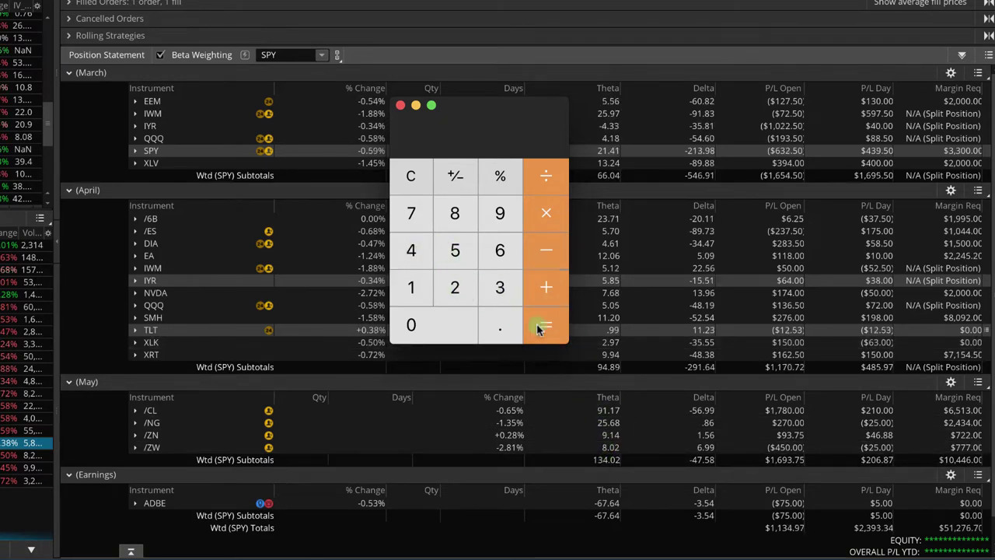
# Work out the rounded delta-to-theta ratio in the calculator by dividing 900 by 300.
pyautogui.click(412, 180)
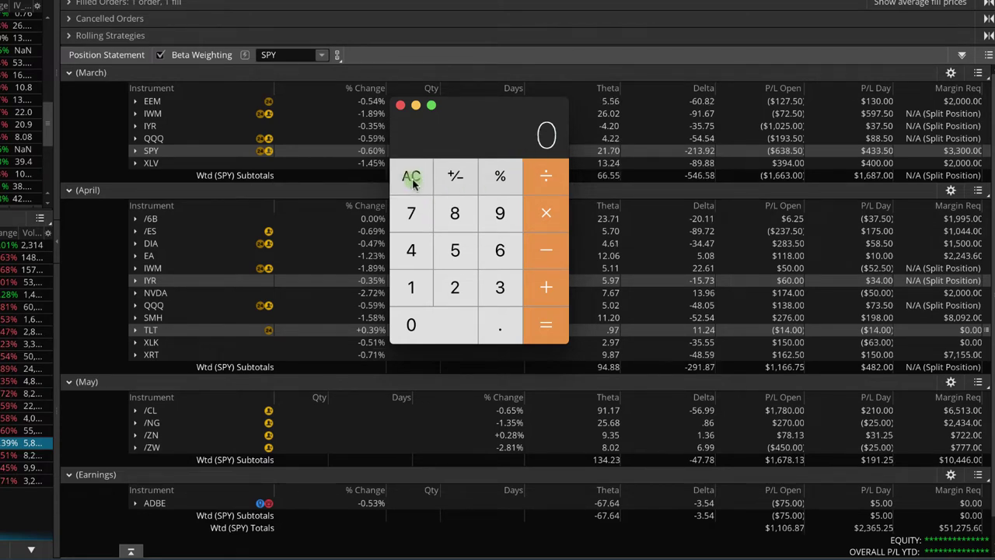
pyautogui.click(505, 214)
pyautogui.click(444, 326)
pyautogui.click(444, 326)
pyautogui.click(544, 193)
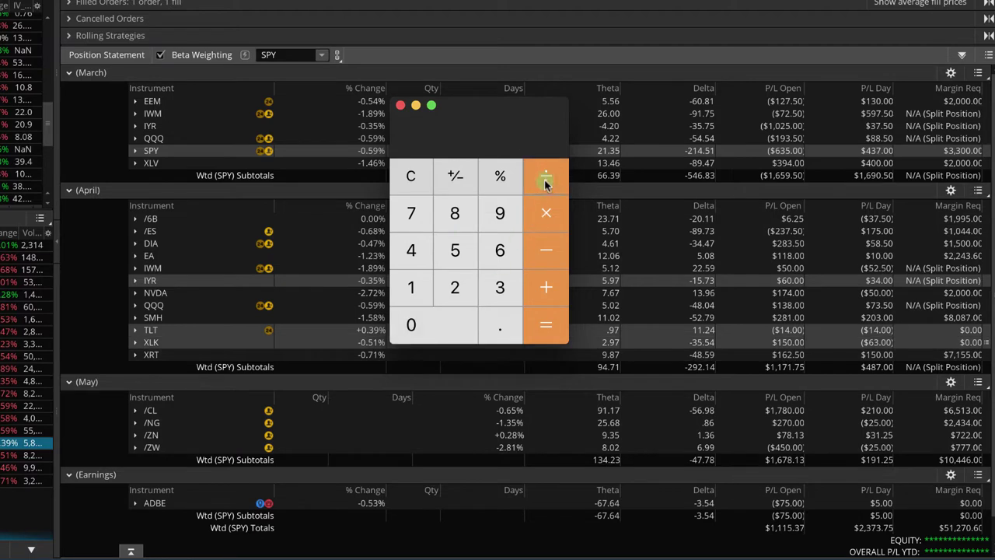
pyautogui.click(500, 288)
pyautogui.click(546, 325)
pyautogui.press('3')
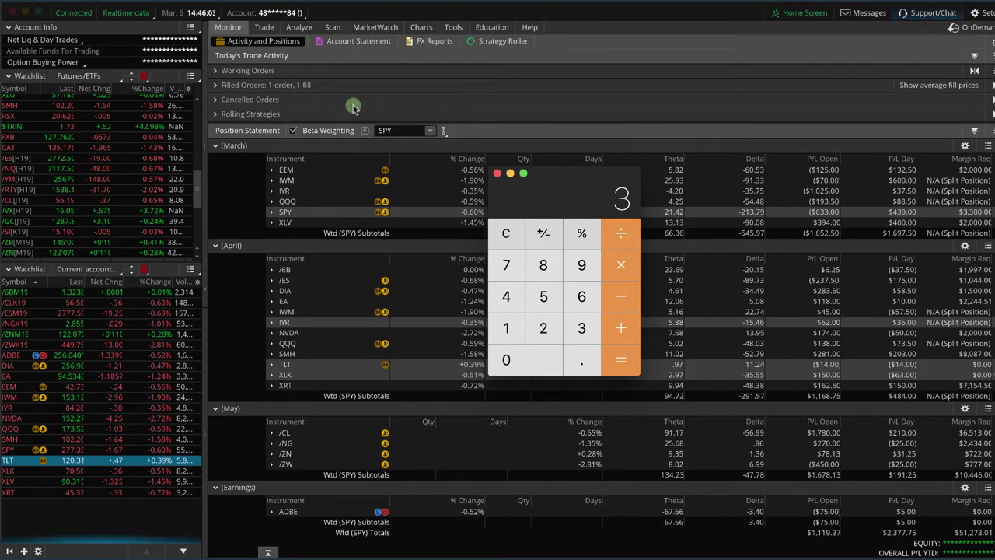
# In the TLT risk profile, exclude the short 120 and long 123 put positions and include only the simulated 123/120 put vertical.
pyautogui.click(300, 28)
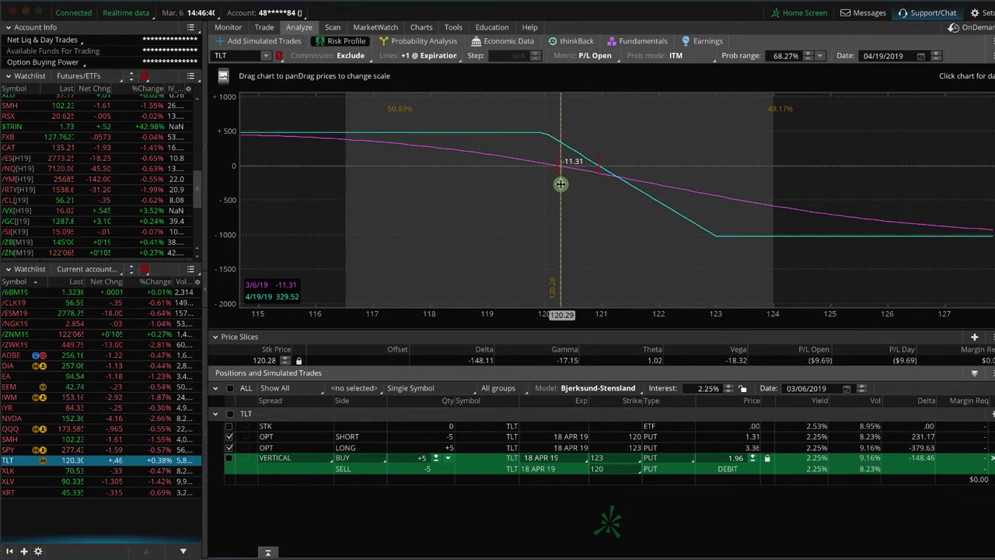
pyautogui.click(229, 436)
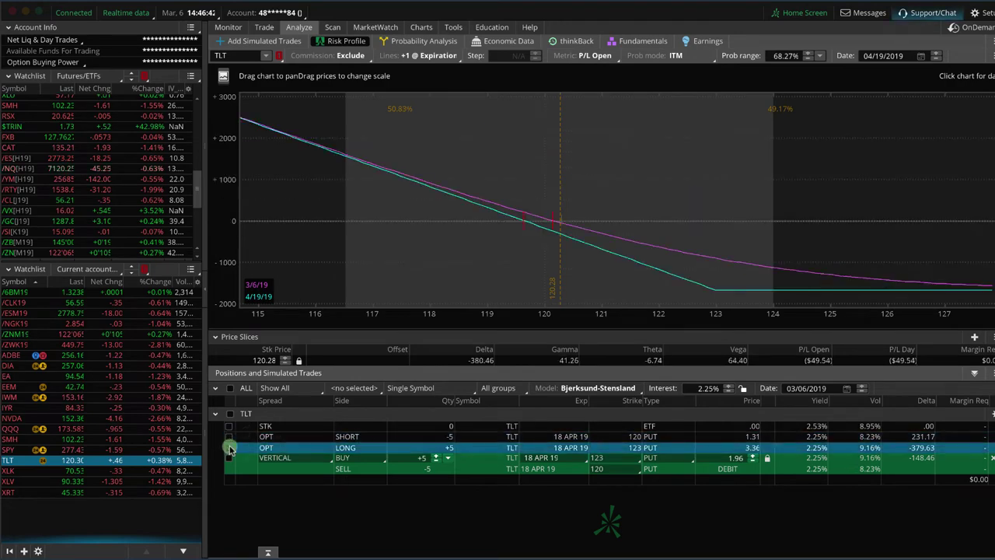
pyautogui.click(228, 448)
pyautogui.click(228, 459)
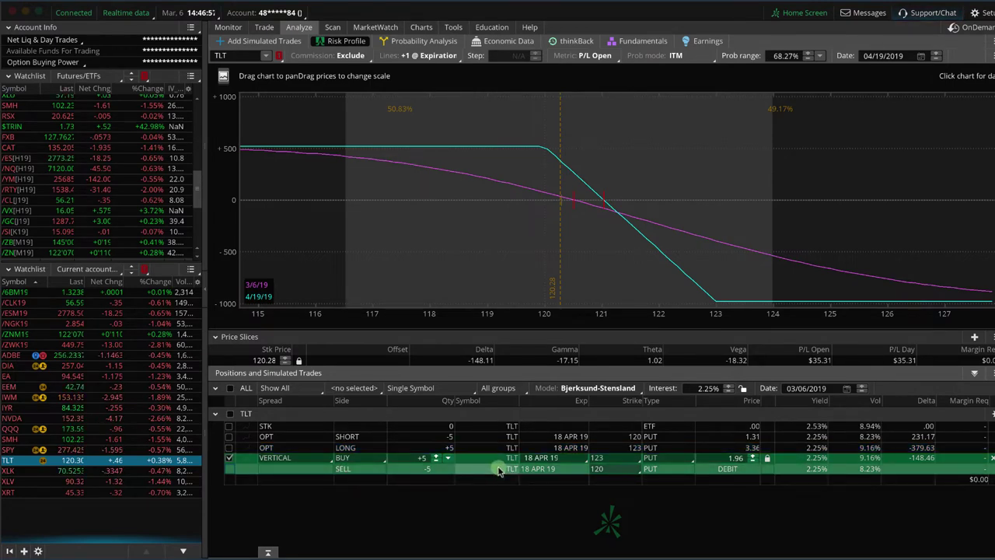
# Switch the risk profile from single symbol to Portfolio, Beta Weighted and hide the actual positions.
pyautogui.click(421, 388)
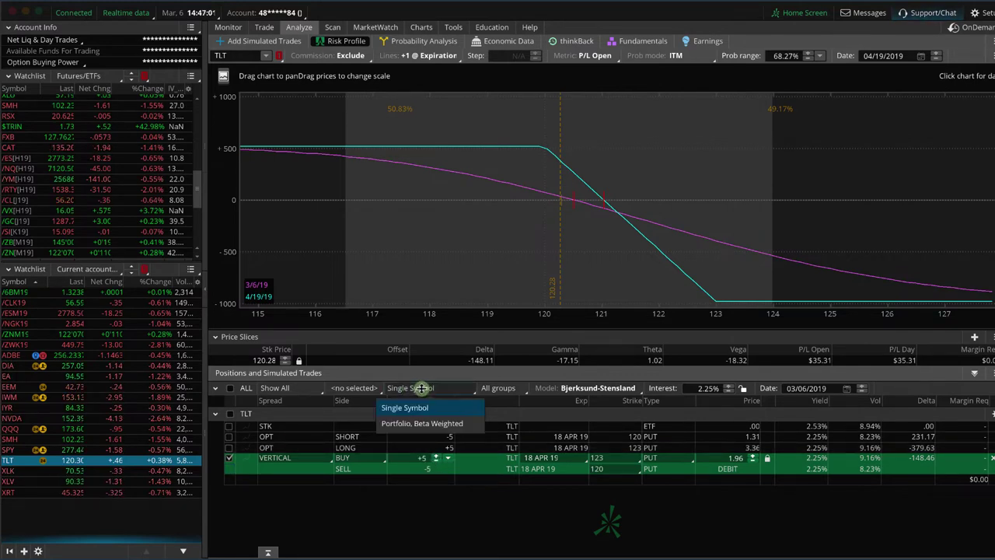
pyautogui.click(412, 428)
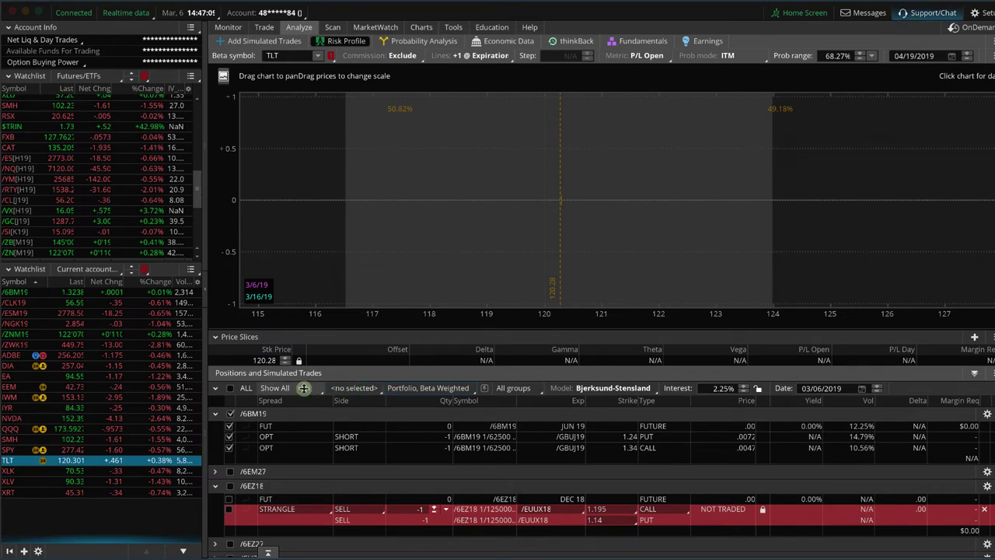
pyautogui.click(289, 388)
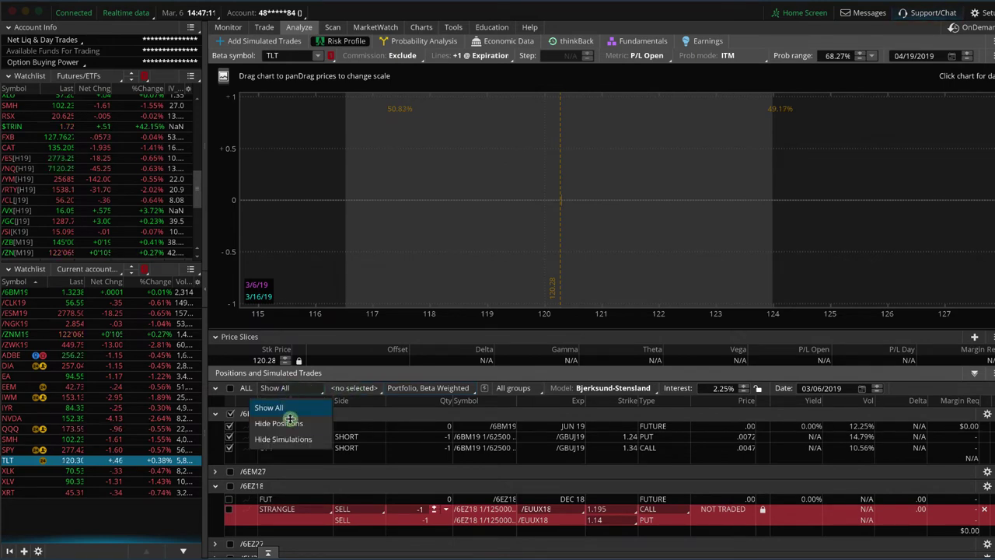
pyautogui.click(289, 422)
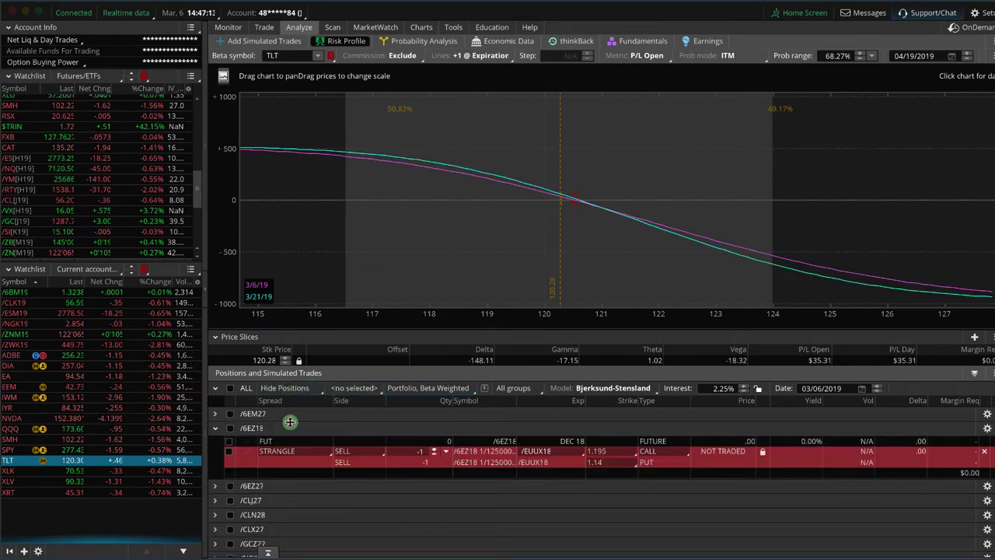
pyautogui.click(294, 388)
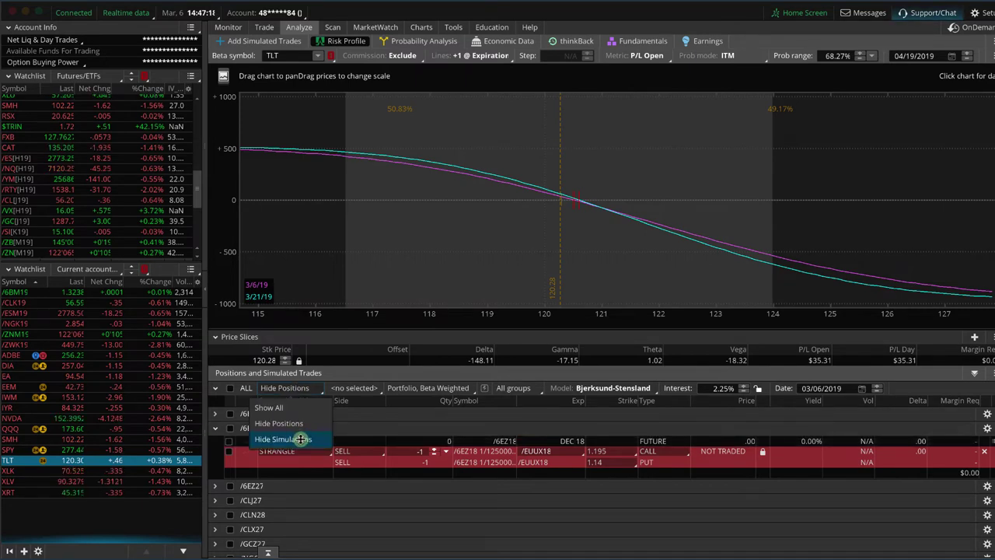
pyautogui.click(289, 423)
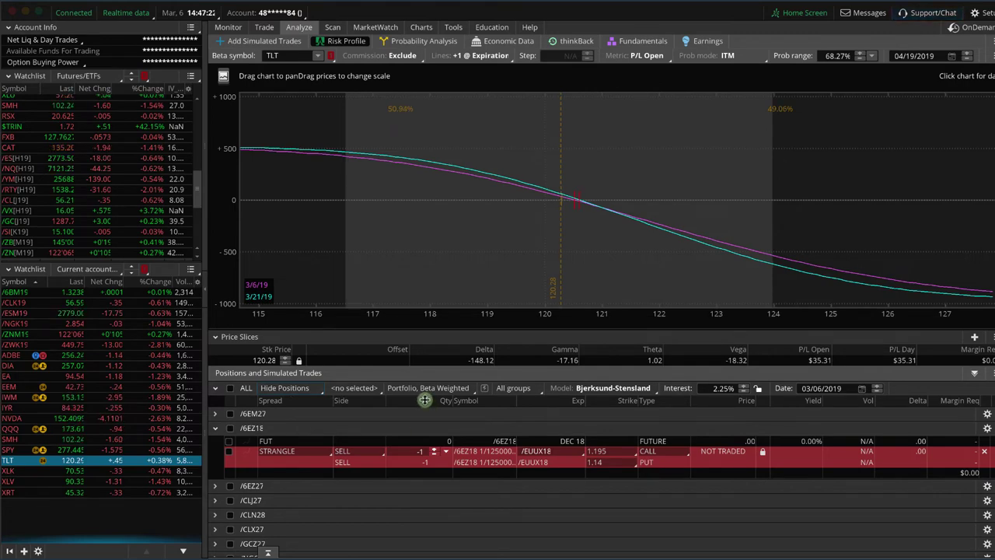
# Find the simulated TLT put vertical in the trade list and toggle it off and back on in the risk graph.
pyautogui.scroll(-5, 385, 488)
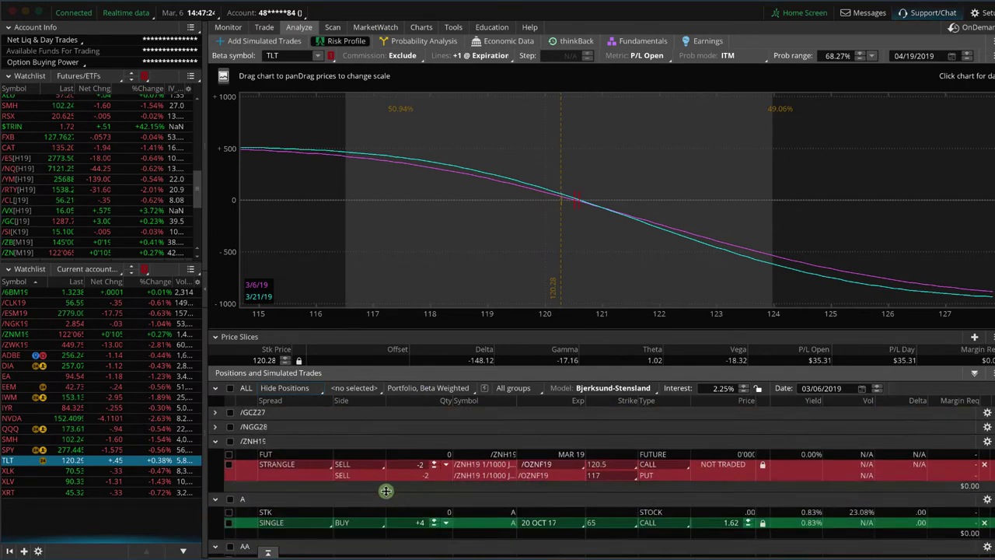
pyautogui.scroll(-5, 385, 491)
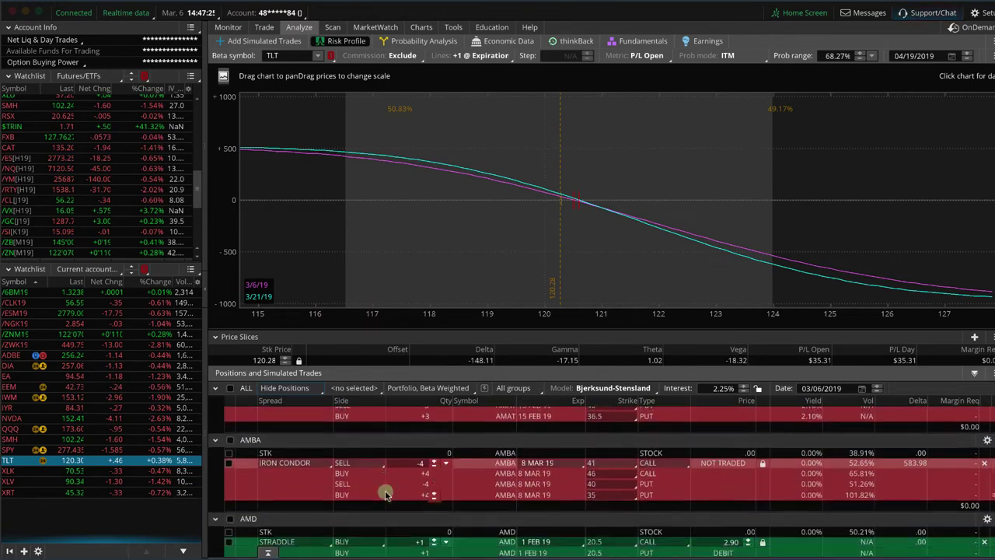
pyautogui.scroll(-5, 387, 495)
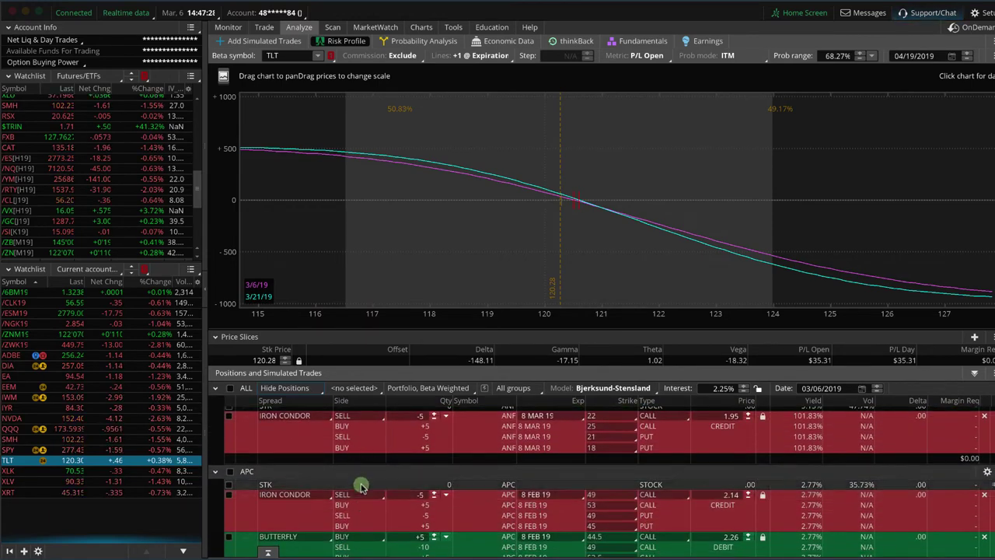
pyautogui.scroll(-10, 356, 501)
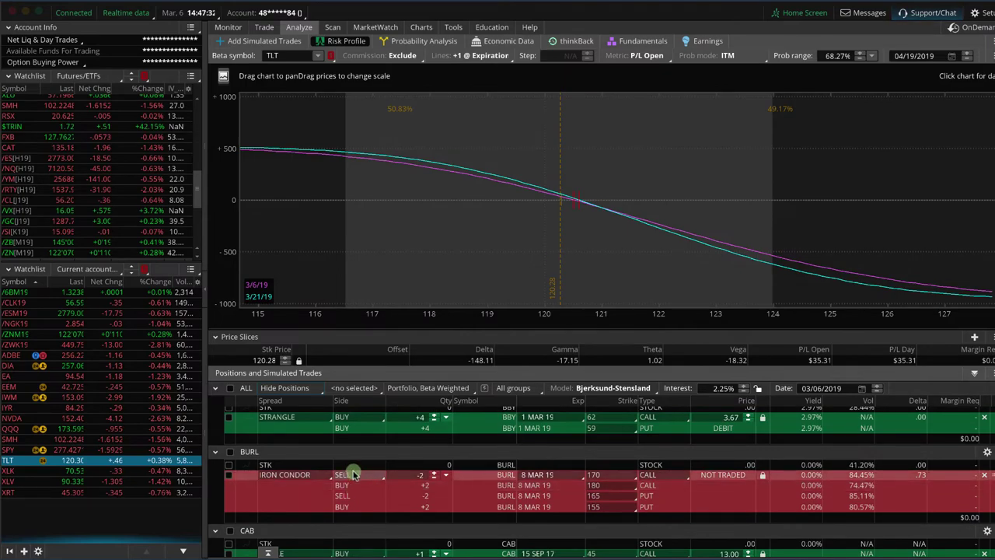
pyautogui.scroll(-15, 354, 475)
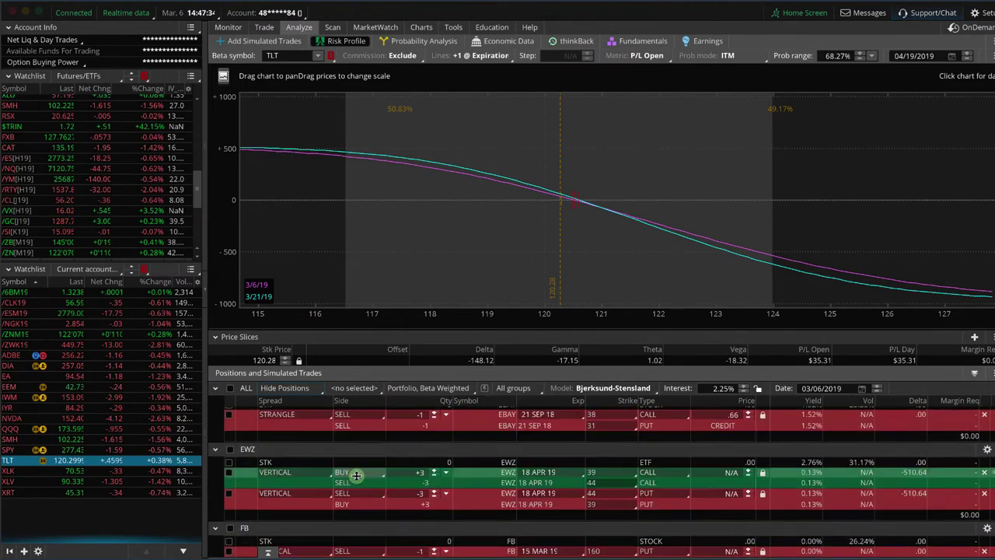
pyautogui.scroll(-15, 354, 477)
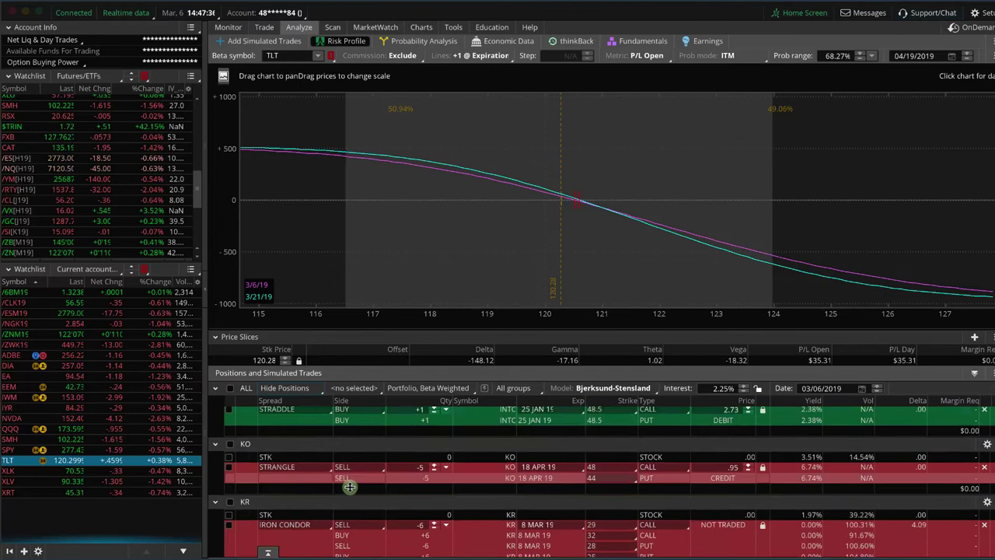
pyautogui.scroll(-8, 350, 487)
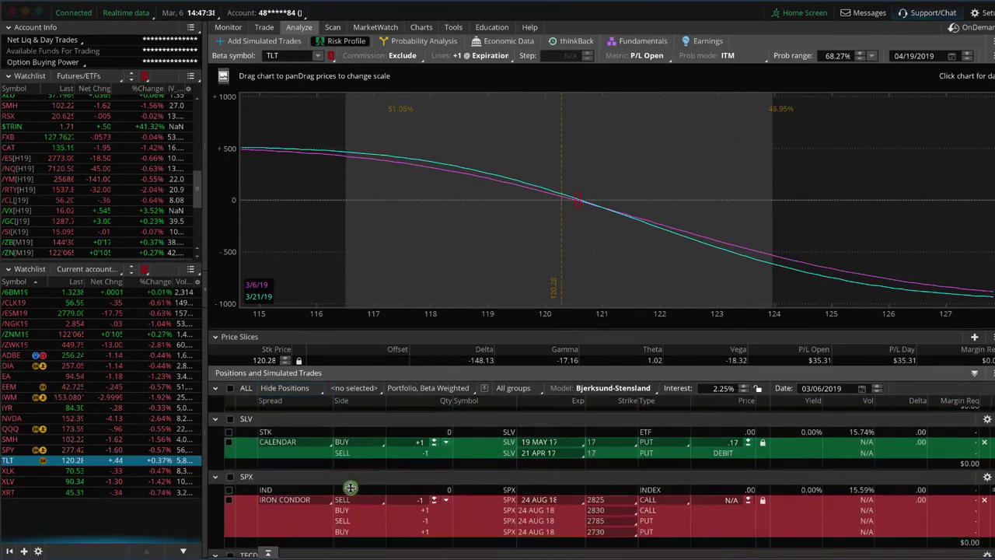
pyautogui.scroll(-8, 350, 488)
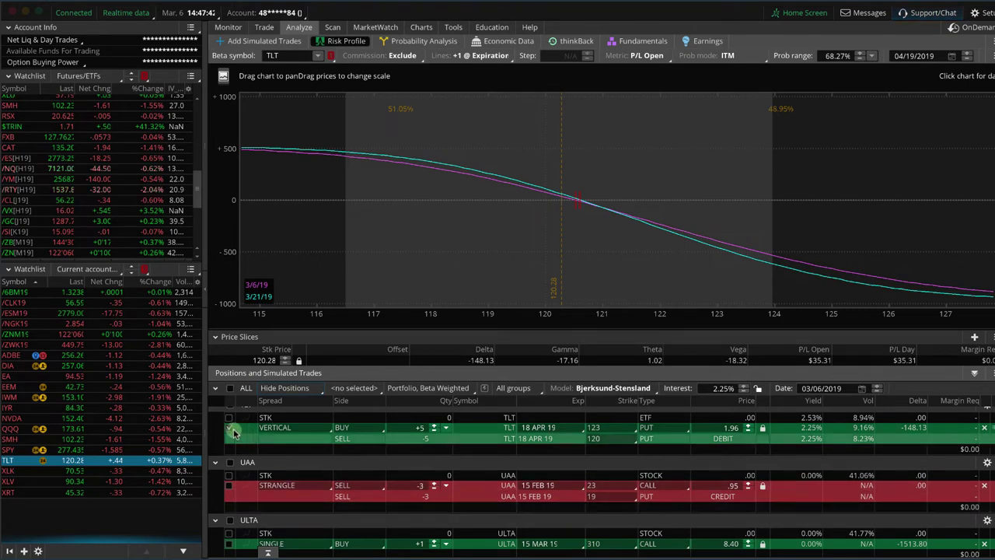
pyautogui.click(229, 428)
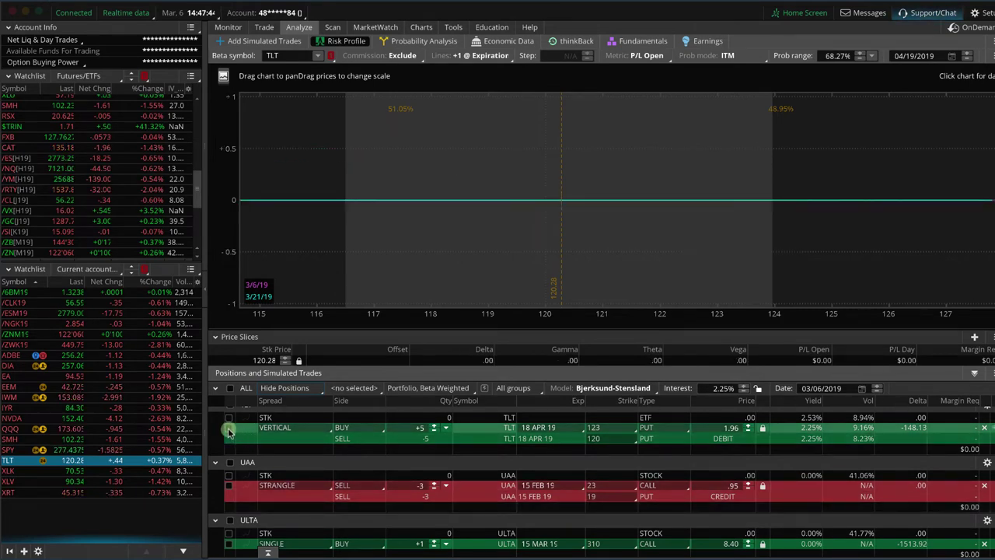
pyautogui.click(227, 430)
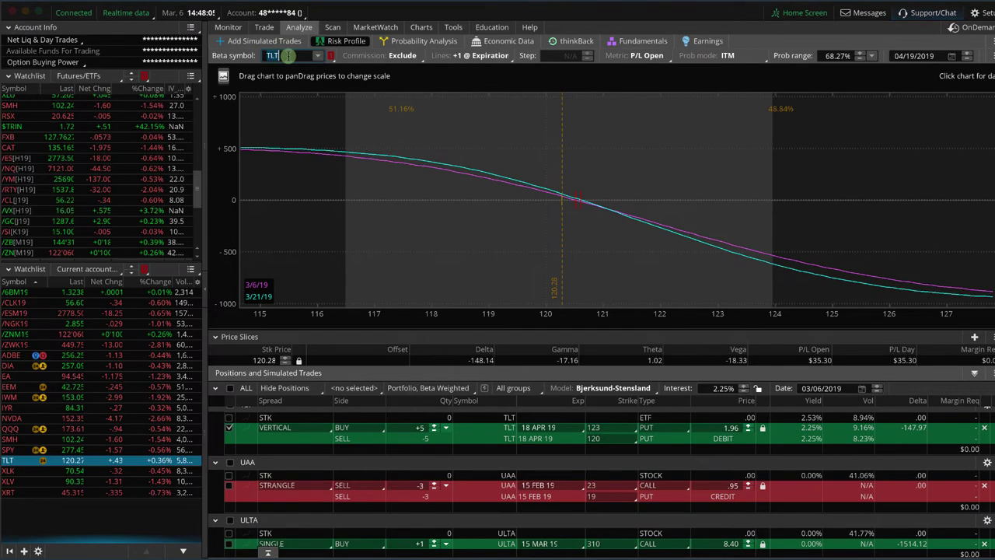
# Set the beta symbol of the risk profile to SPY.
pyautogui.click(287, 56)
pyautogui.write('SPY')
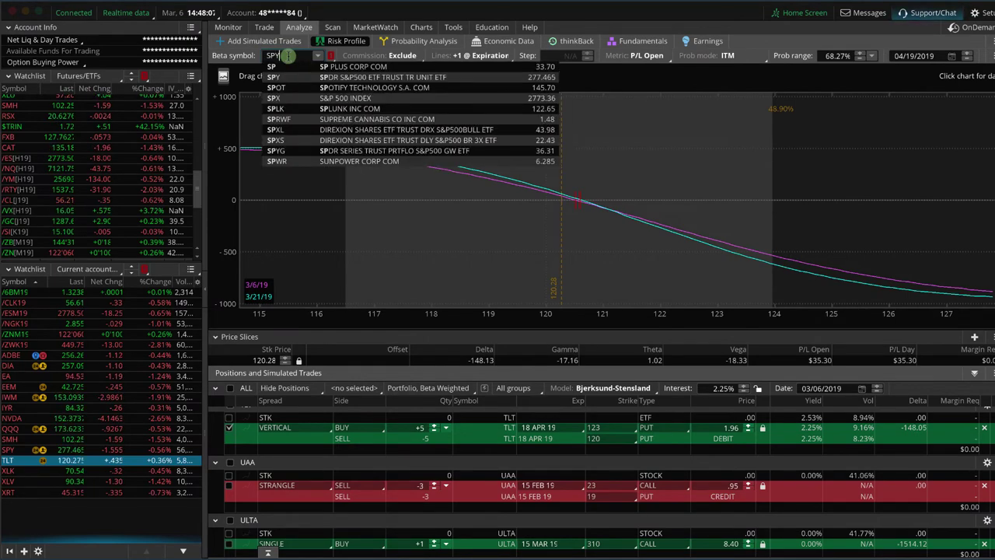
pyautogui.press('Return')
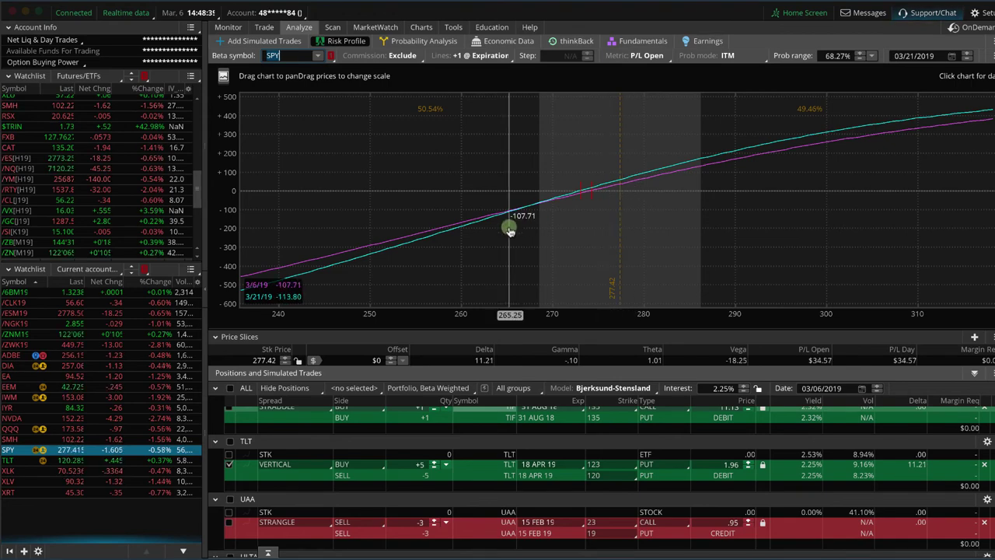
# Return to the account's position statement and turn off its beta weighting.
pyautogui.click(231, 27)
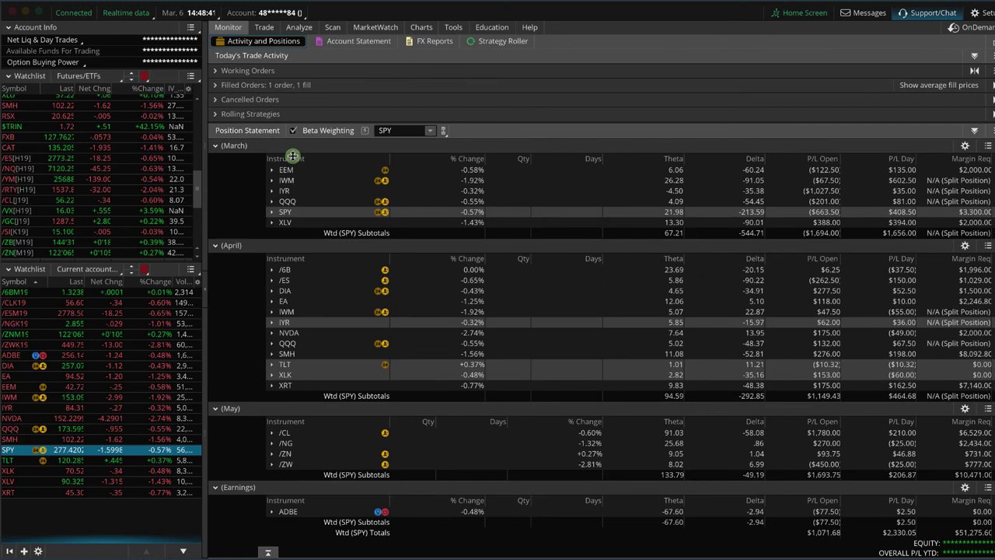
pyautogui.click(292, 131)
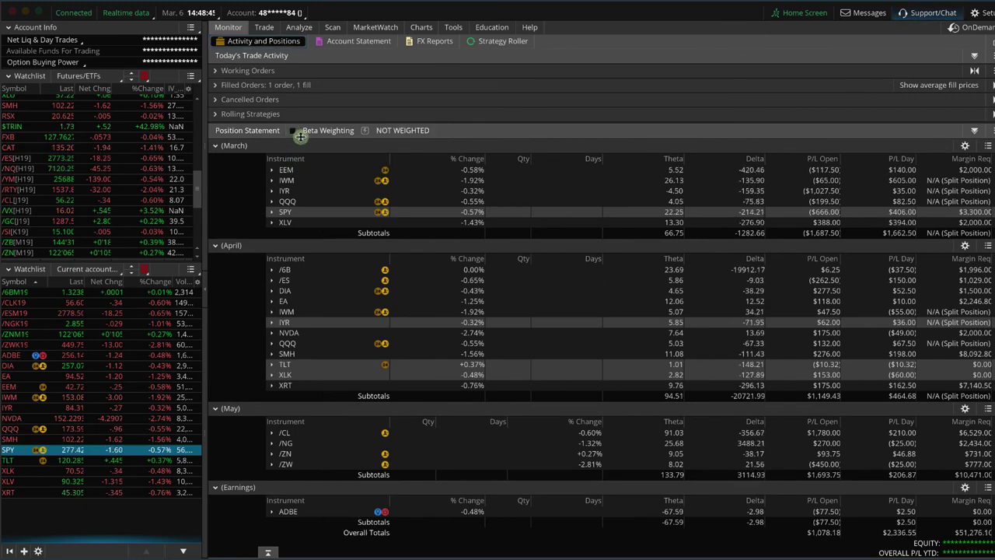